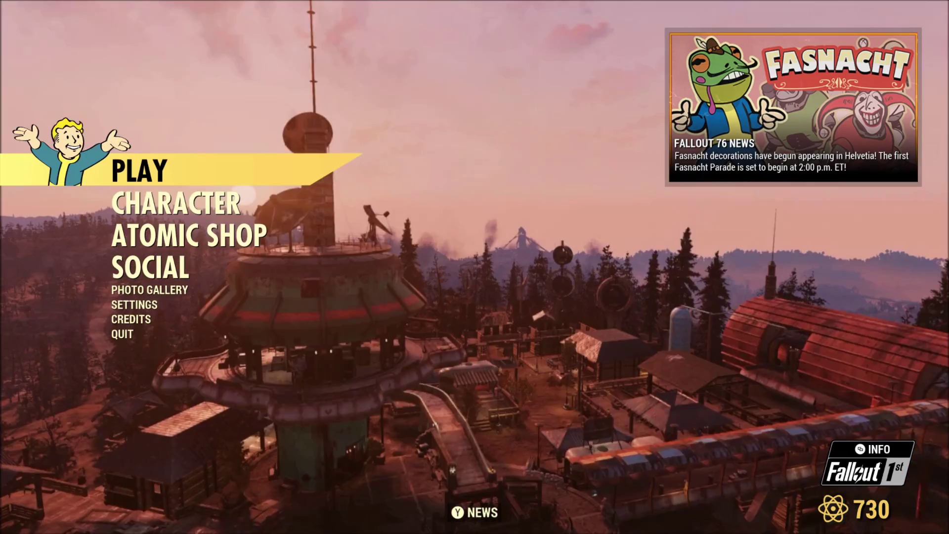
Open the game's Display settings from the main menu.
key(Down)
key(Down)
key(Down)
key(Down)
key(Down)
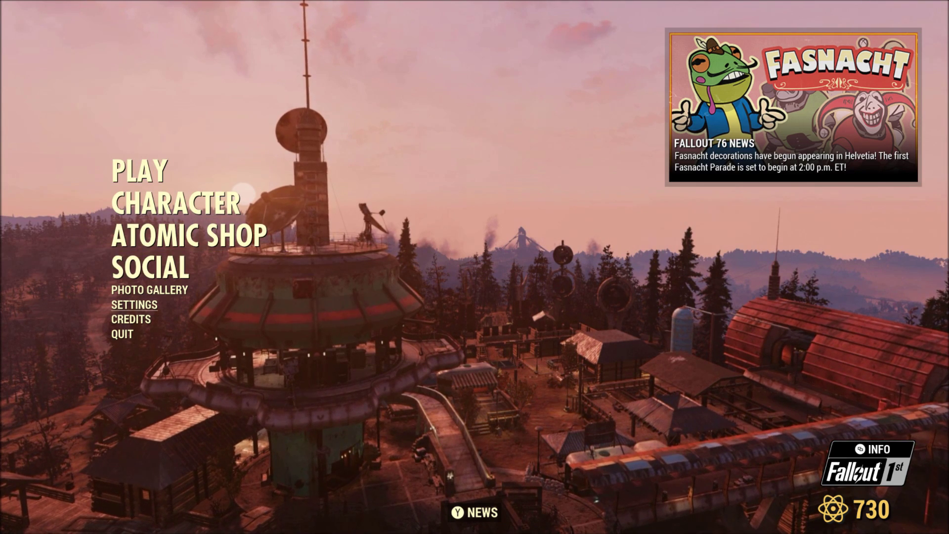
key(Return)
key(Down)
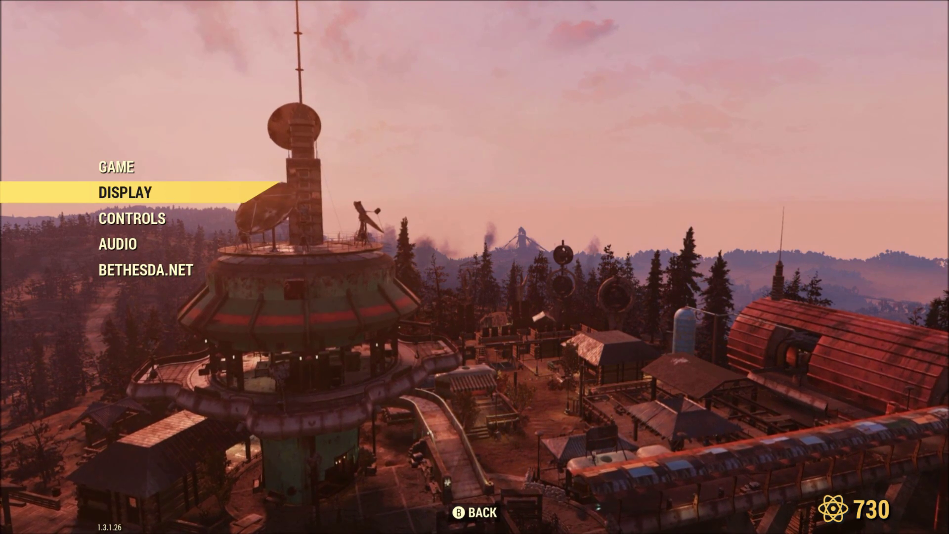
key(Return)
Review the display options from window mode and resolution through texture, lighting and shadow quality to field of view.
key(Down)
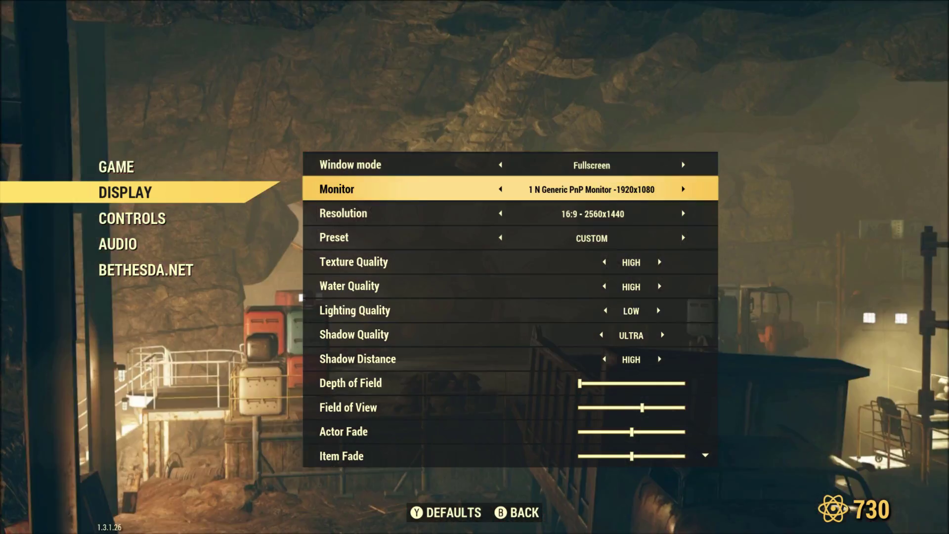
key(Up)
key(Down)
key(Down)
key(Down)
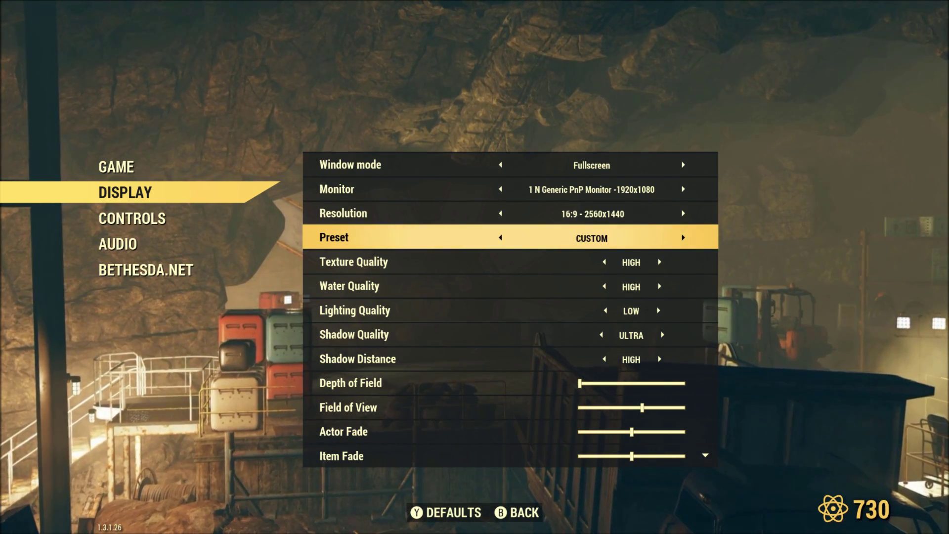
key(Down)
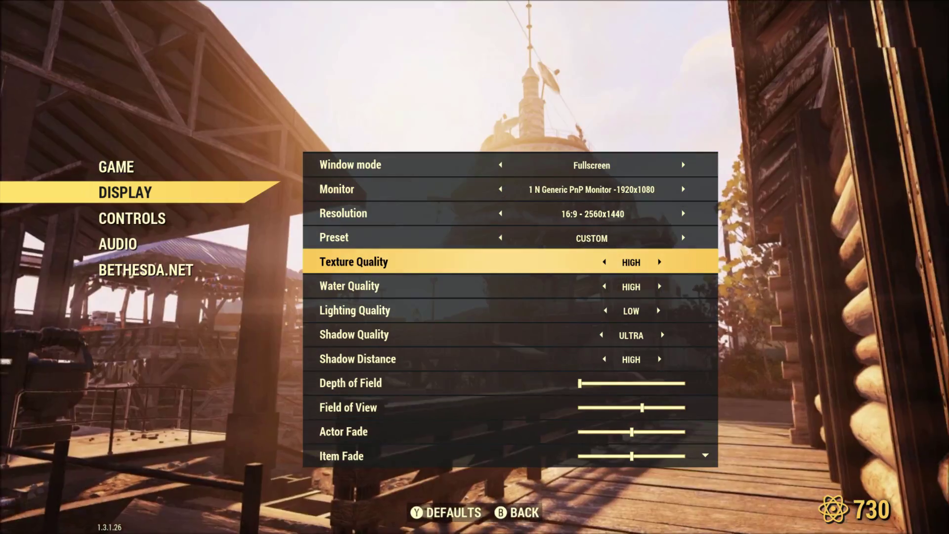
key(Down)
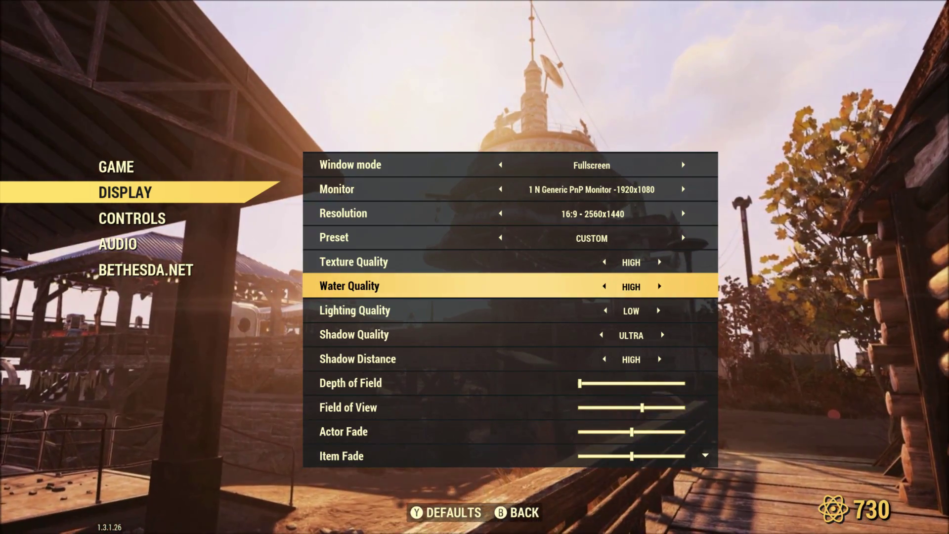
key(Down)
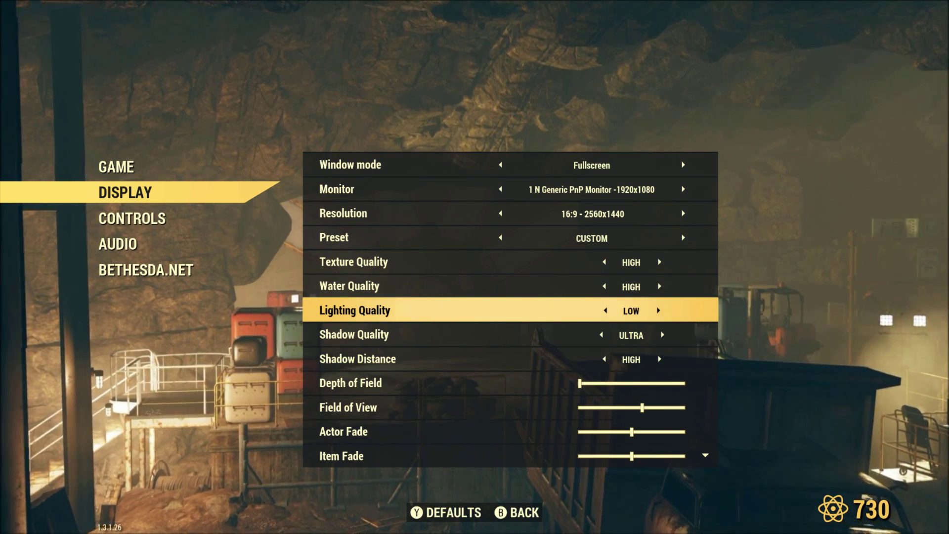
key(Down)
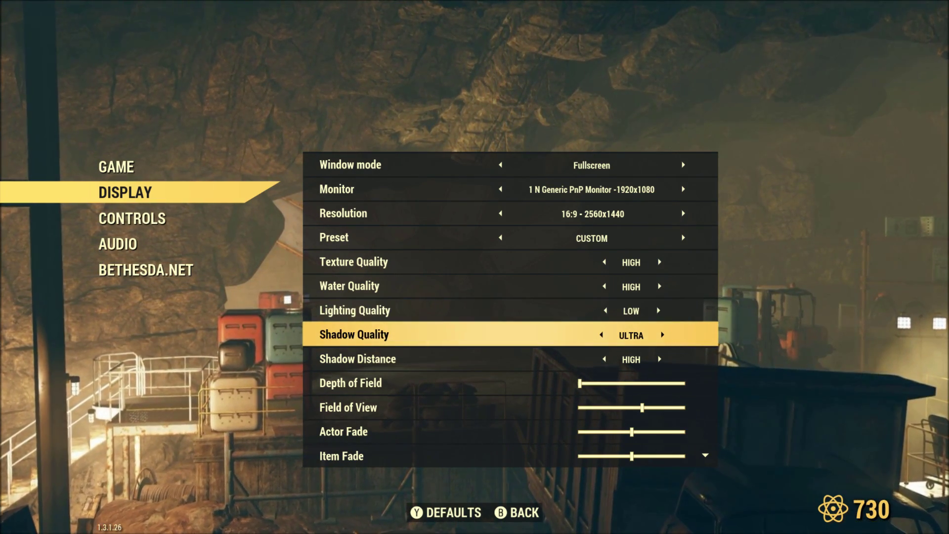
key(Up)
key(Down)
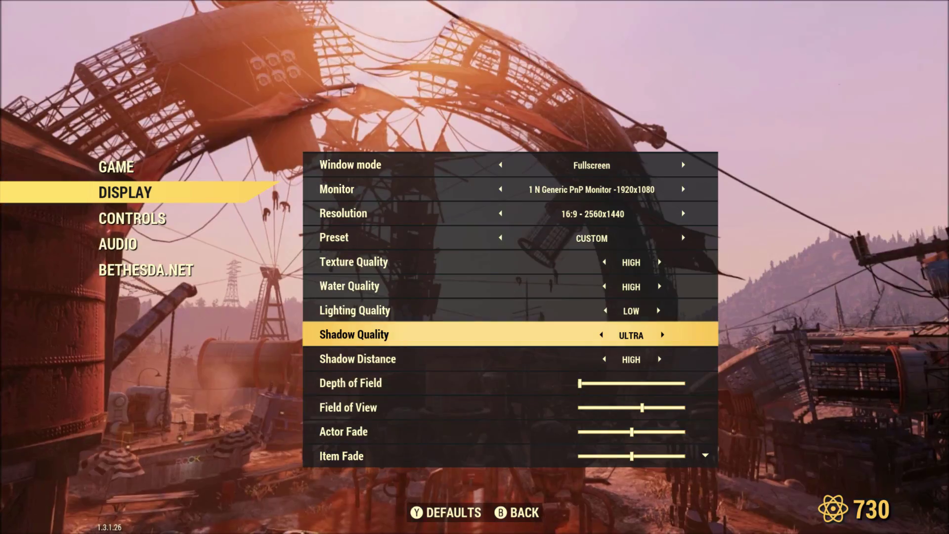
key(Down)
key(Up)
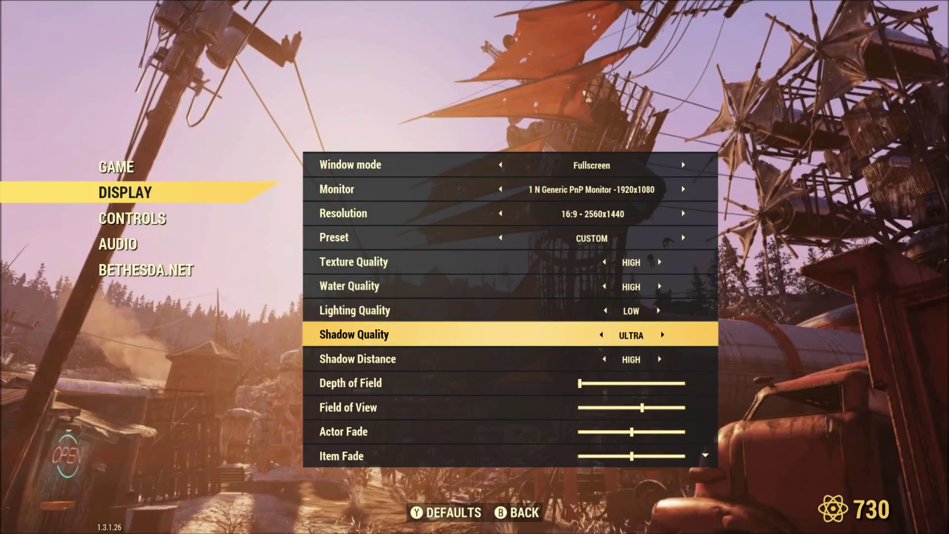
key(Down)
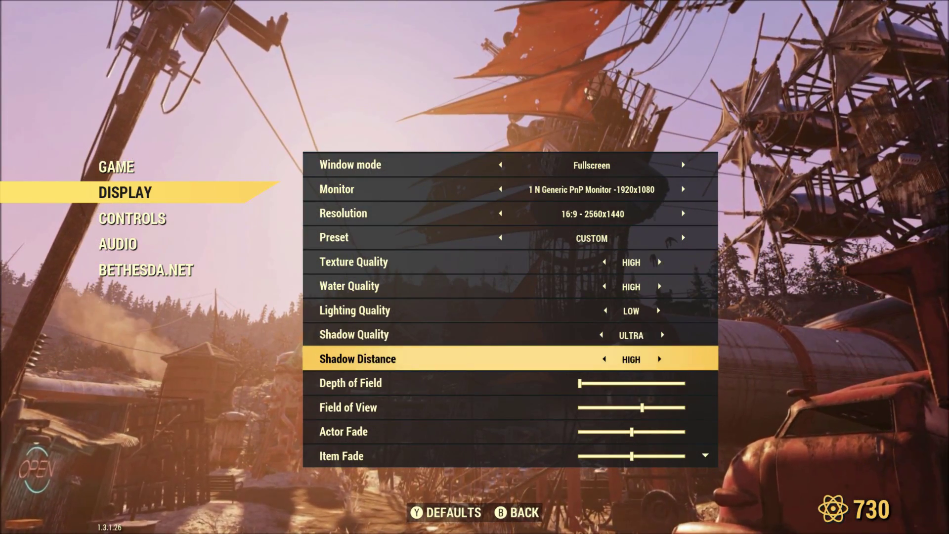
key(Down)
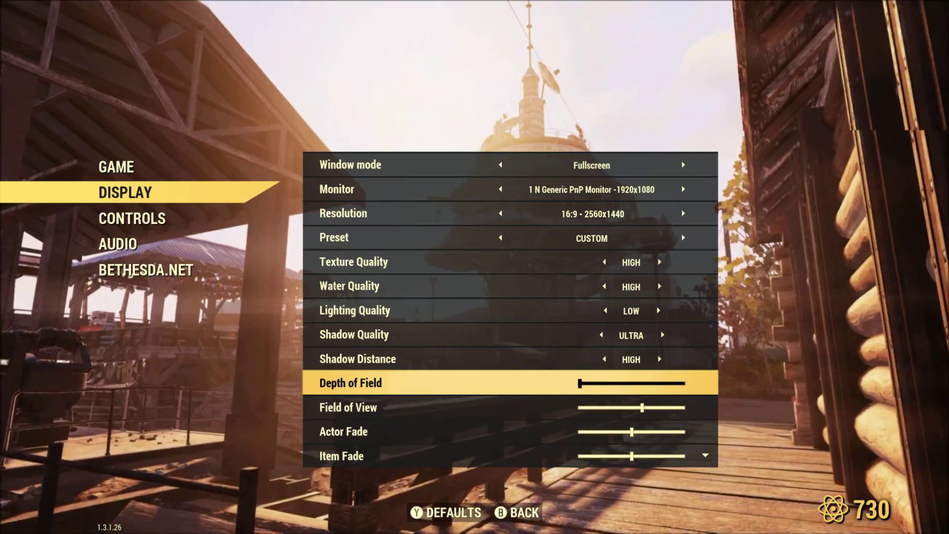
key(Down)
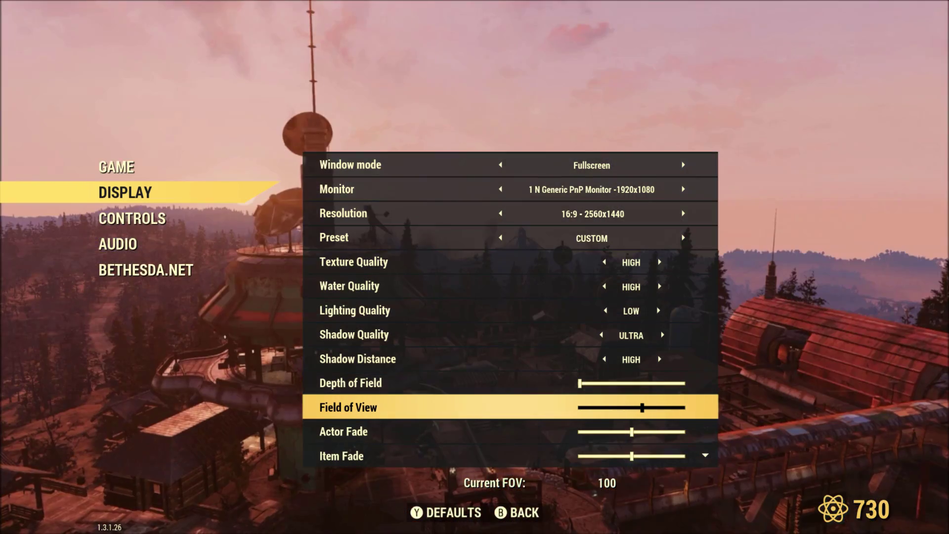
Examine the Actor, Item, Object and Grass Fade sliders in the Display settings.
key(Down)
key(Down)
key(Down)
key(Down)
key(Down)
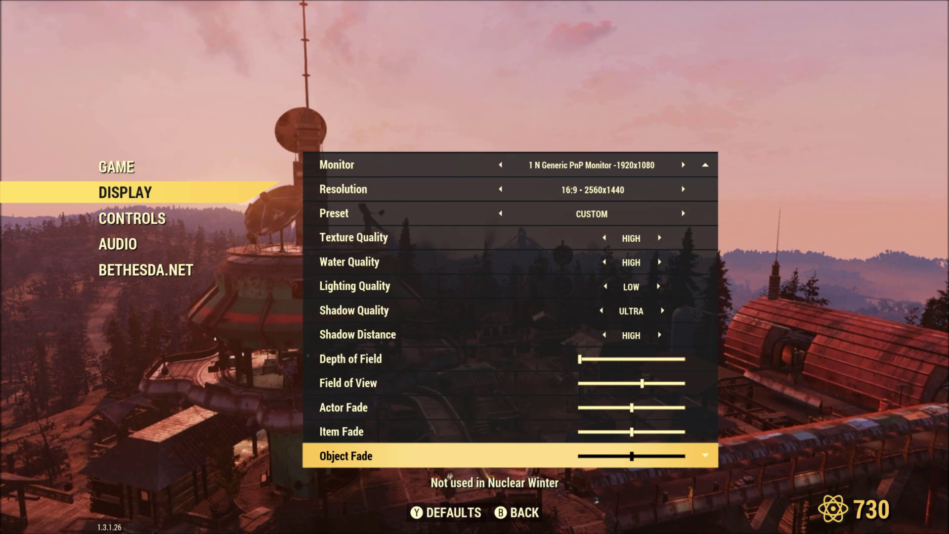
key(Up)
key(Up)
key(Up)
key(Down)
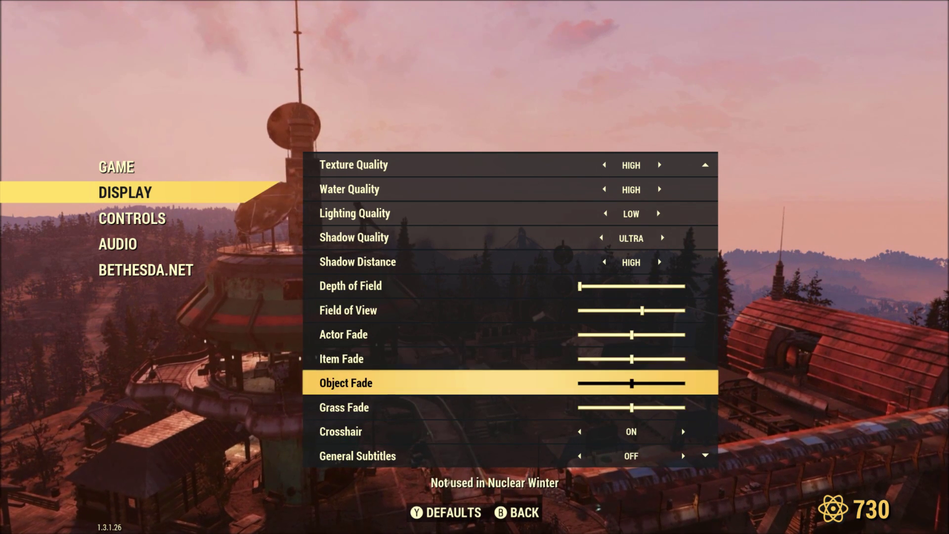
key(Down)
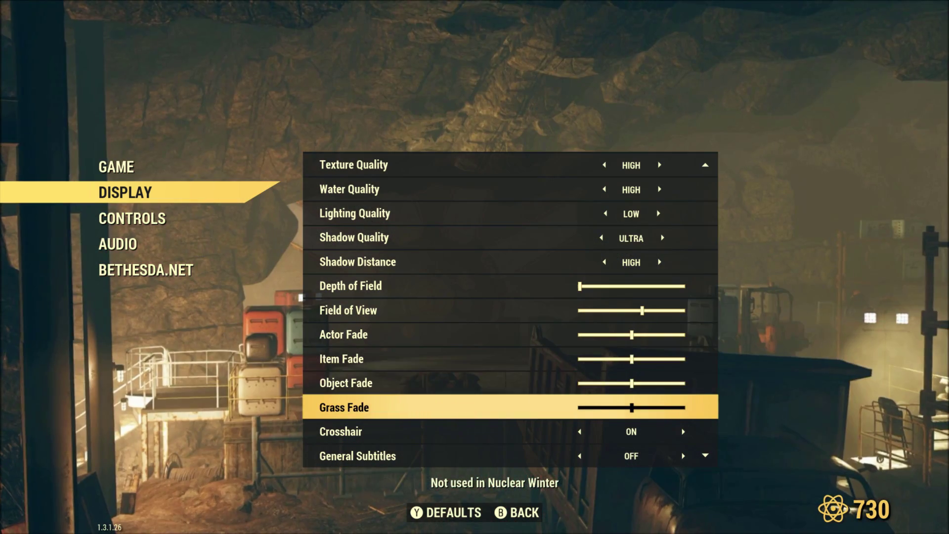
key(Up)
key(Up)
key(Up)
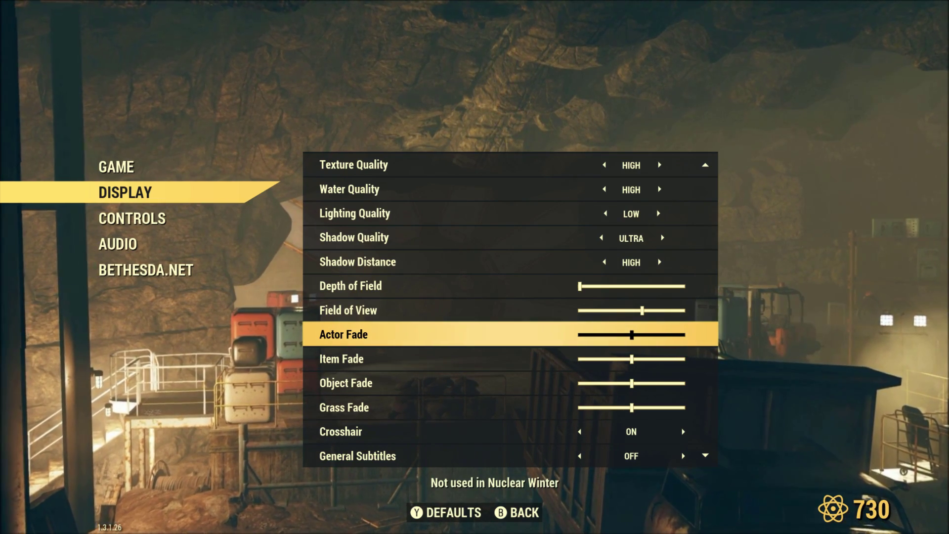
Review the crosshair, subtitle, floating marker, HUD and damage number options down to Show Other Players' Names.
key(Down)
key(Down)
key(Down)
key(Down)
key(Down)
key(Down)
key(Down)
key(Down)
key(Down)
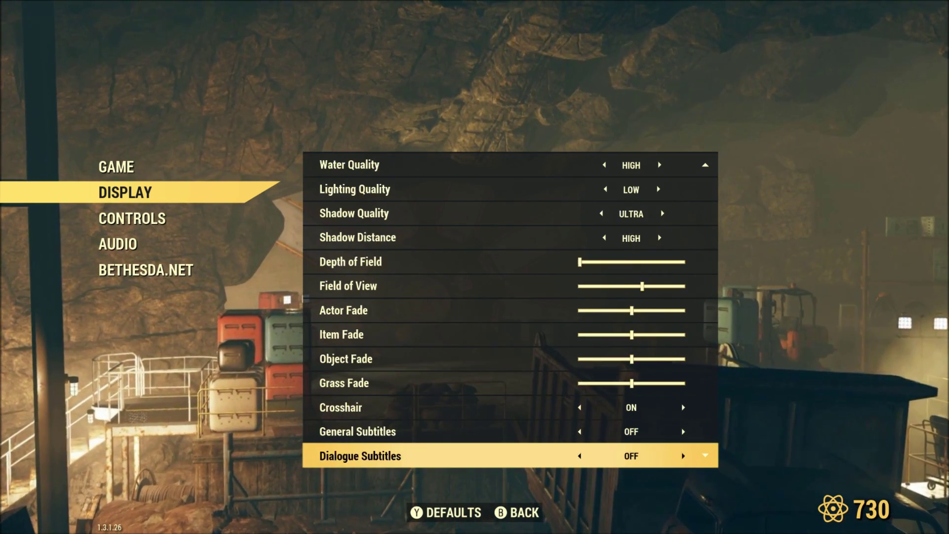
key(Down)
key(Down)
key(Down)
key(Down)
key(Down)
key(Down)
key(Down)
key(Down)
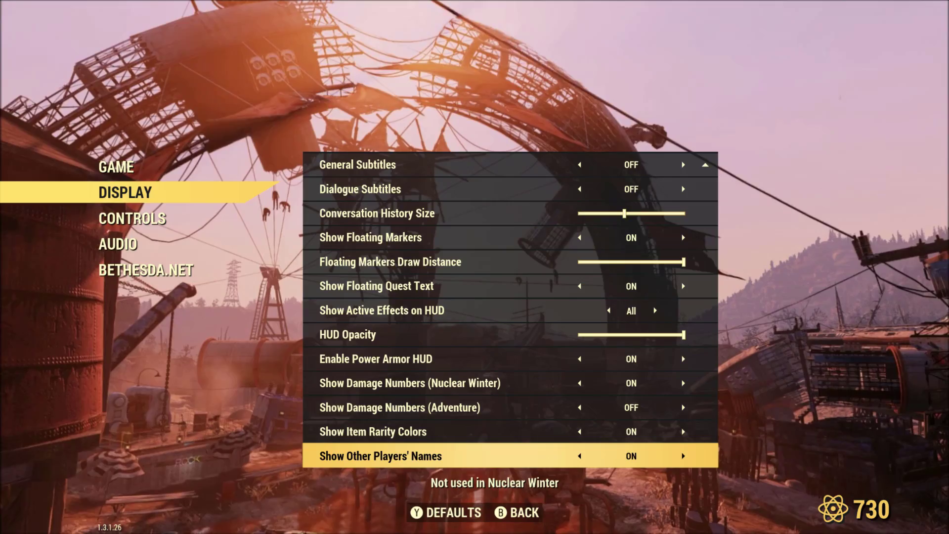
Return to Window mode at the start of the display options and leave the Display settings.
key(Up)
key(Up)
key(Up)
key(Up)
key(Up)
key(Up)
key(Up)
key(Up)
key(Up)
key(Up)
key(Up)
key(Up)
key(Up)
key(Up)
key(Up)
key(Up)
key(Up)
key(Up)
key(Up)
key(Up)
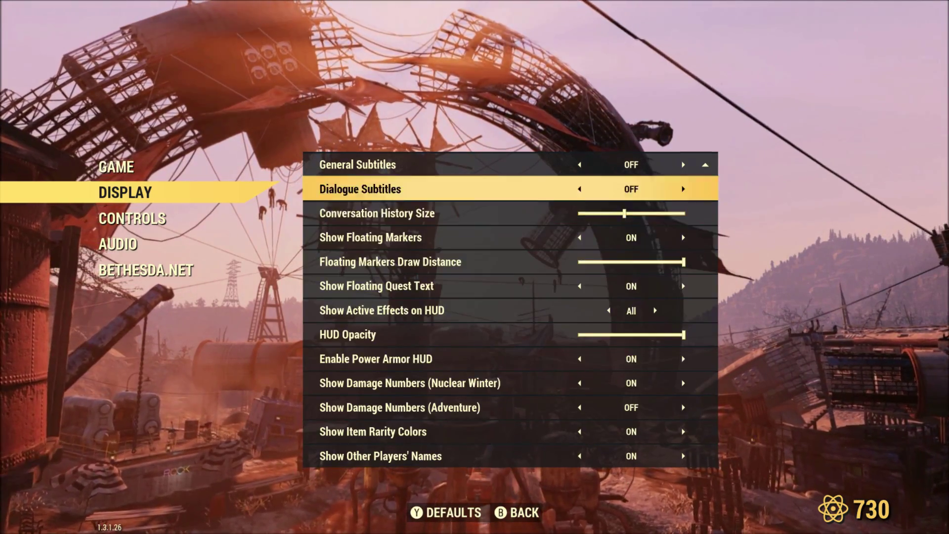
key(Up)
key(Up)
key(Up)
key(Up)
key(Up)
key(Up)
key(Up)
key(Up)
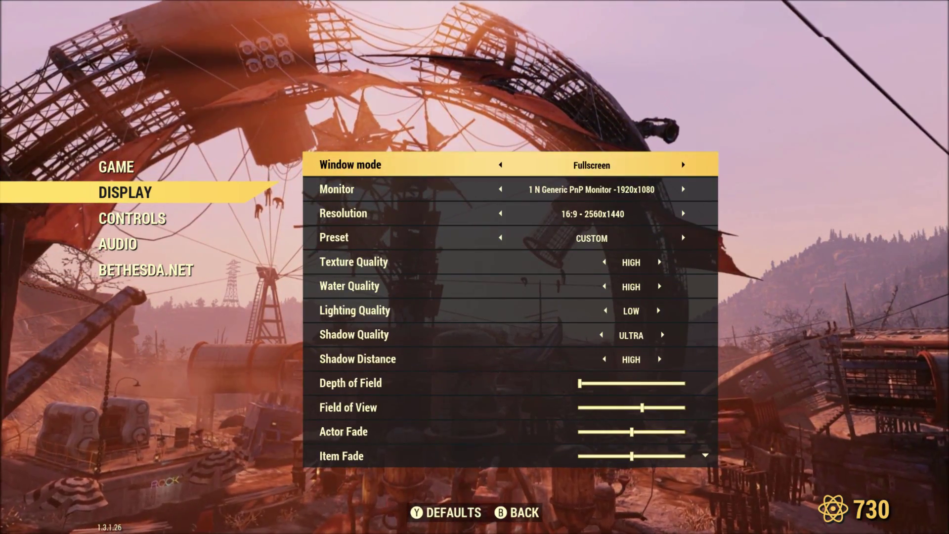
key(Escape)
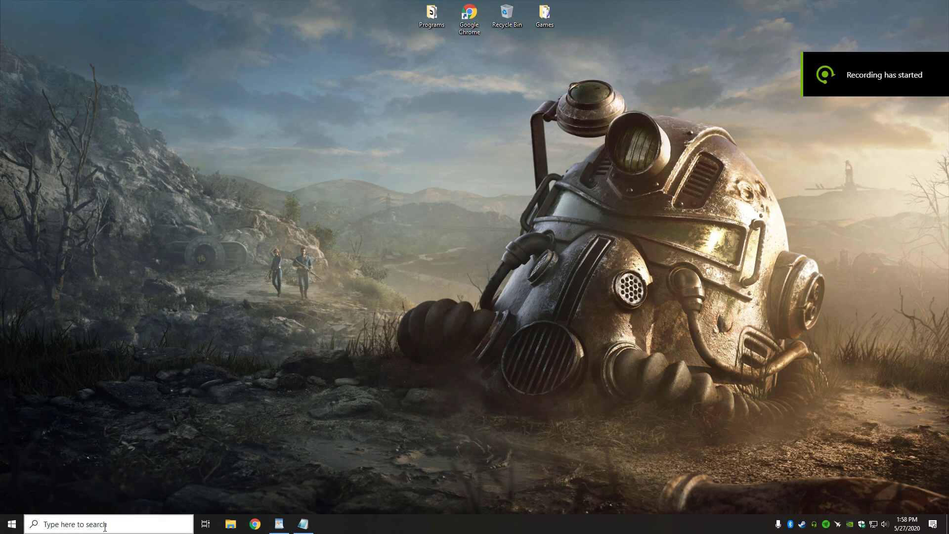
Switch to the Windows desktop, search for documents and open the Fallout 76 folder under Documents > My Games.
click(106, 525)
text(doc)
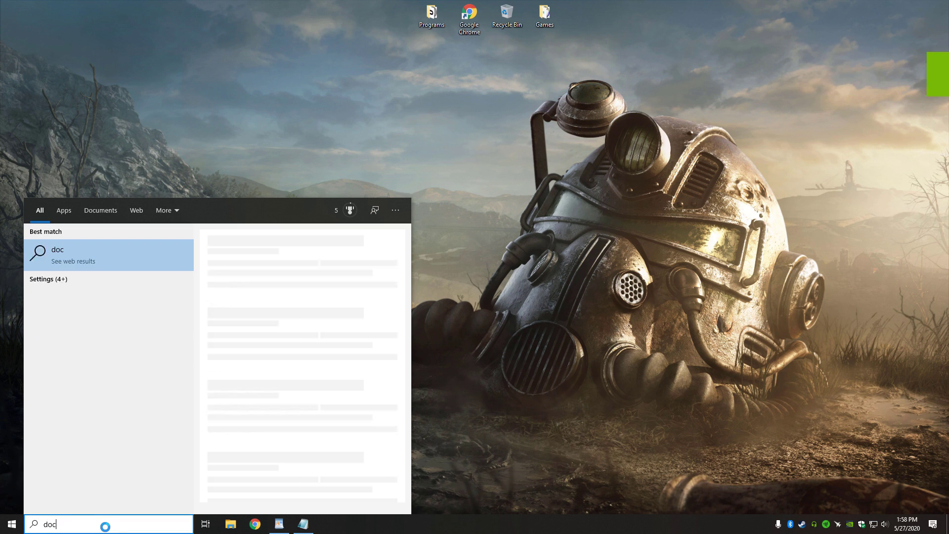
text(uments)
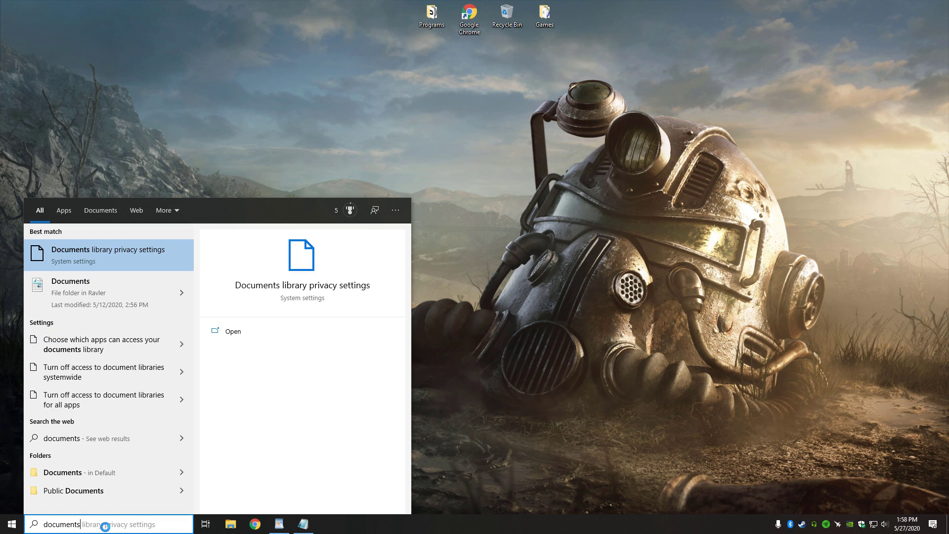
click(137, 306)
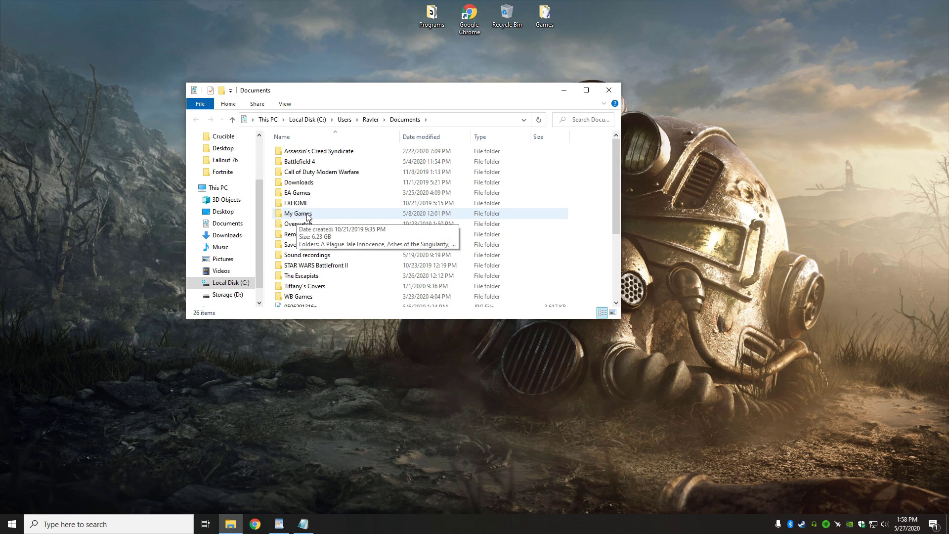
double_click(307, 215)
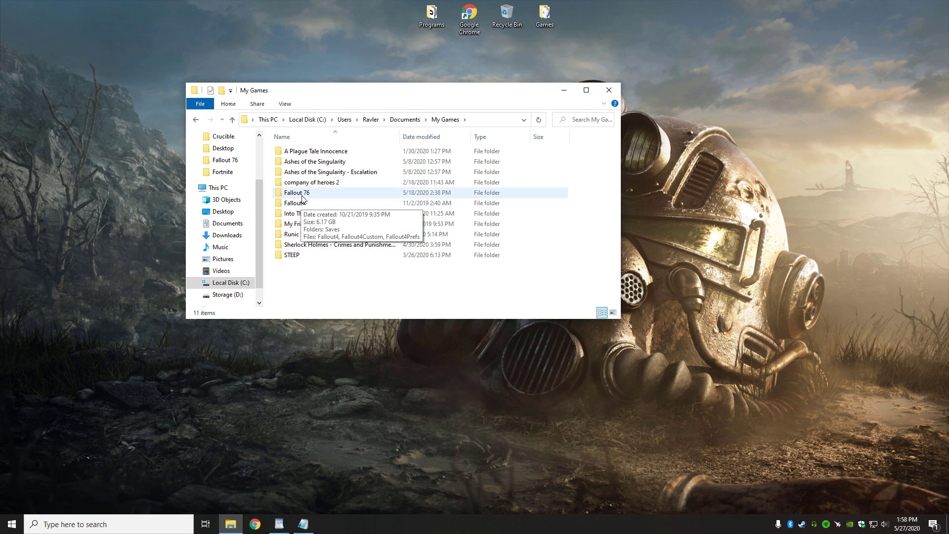
double_click(302, 194)
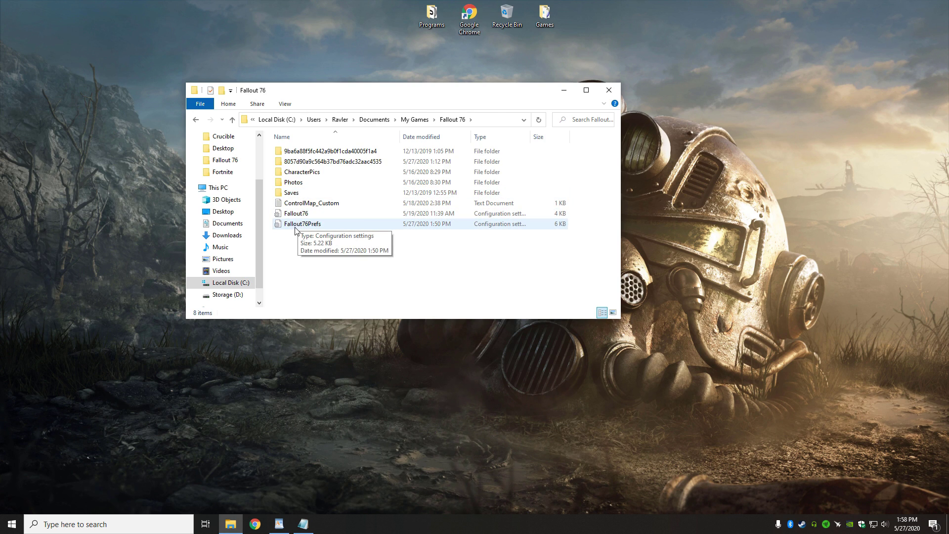
Open the Fallout76Prefs configuration file in Notepad.
right_click(309, 225)
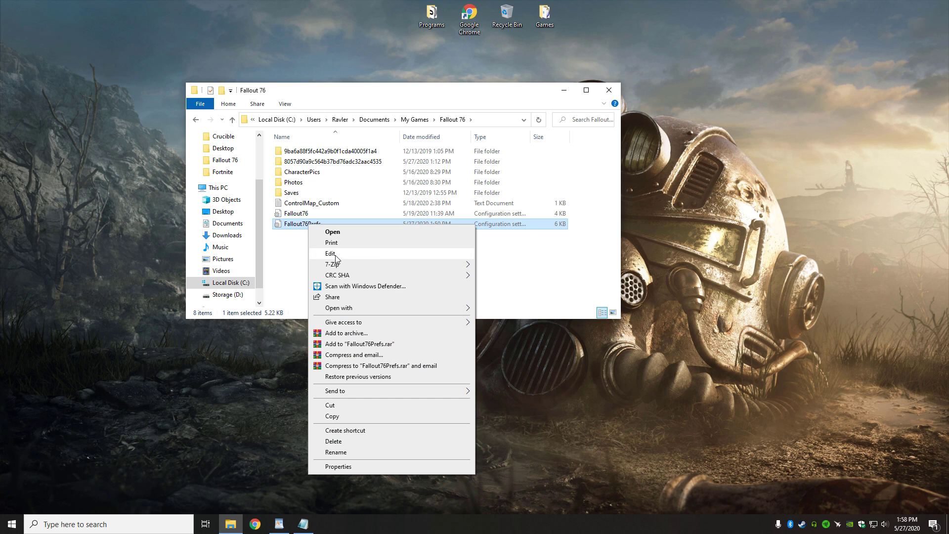
mouse_move(353, 313)
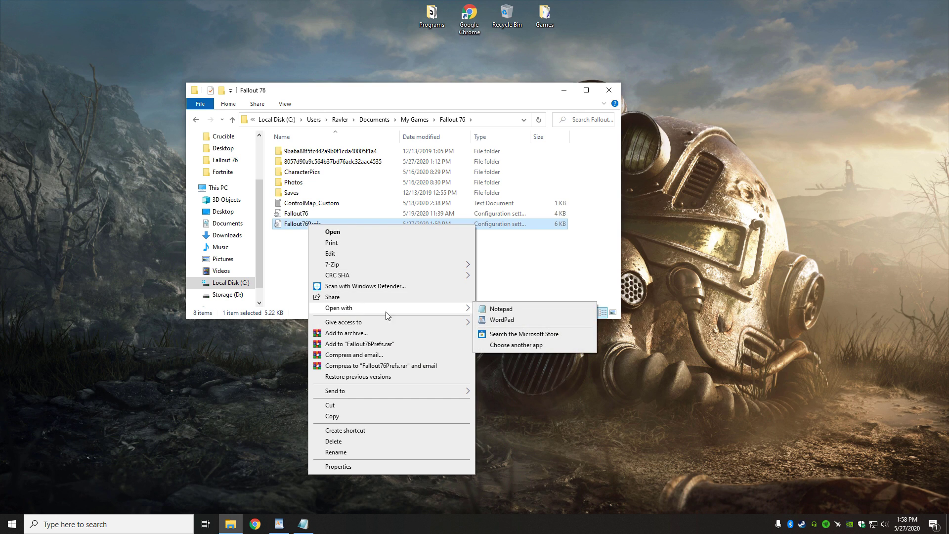
click(498, 311)
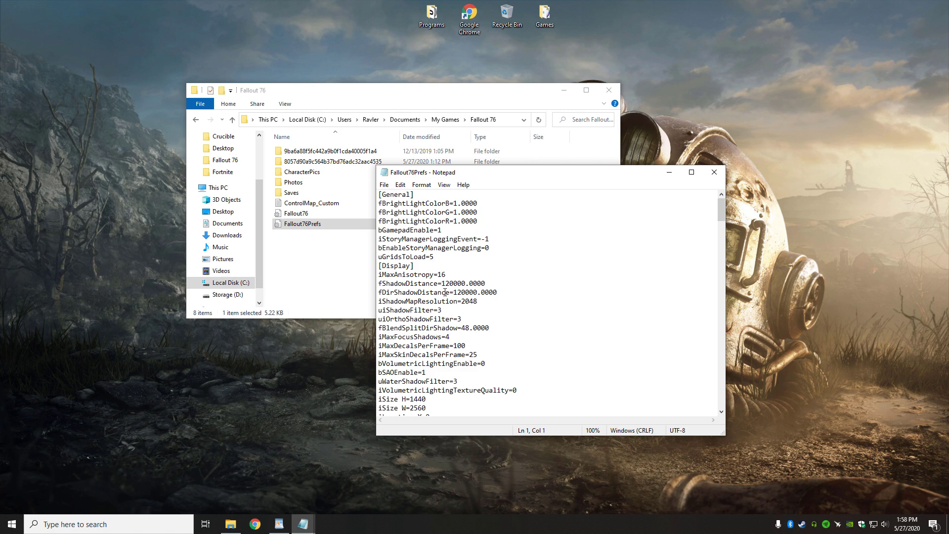
Examine the shadow, volumetric lighting, window size and full-screen entries in the Display section of Fallout76Prefs.
scroll(464, 340, down, 1)
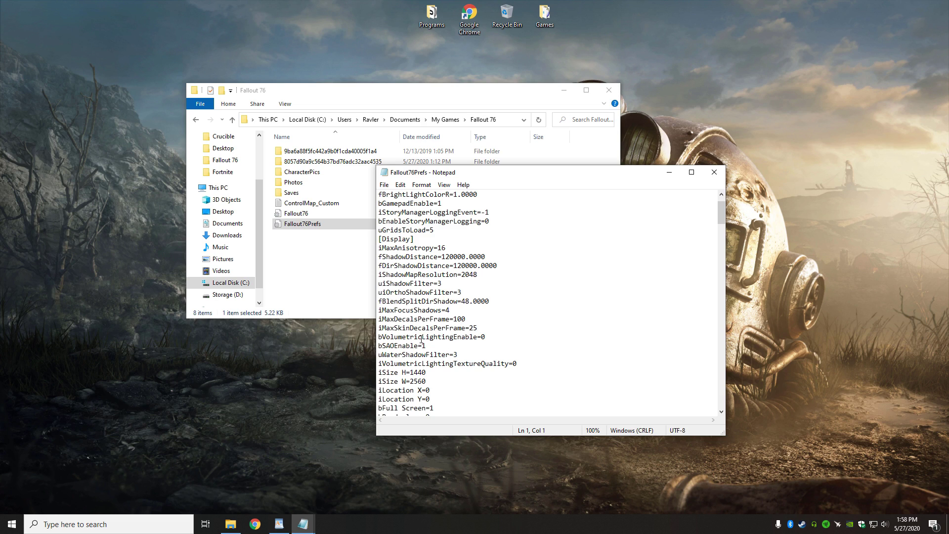
click(486, 337)
scroll(524, 367, down, 1)
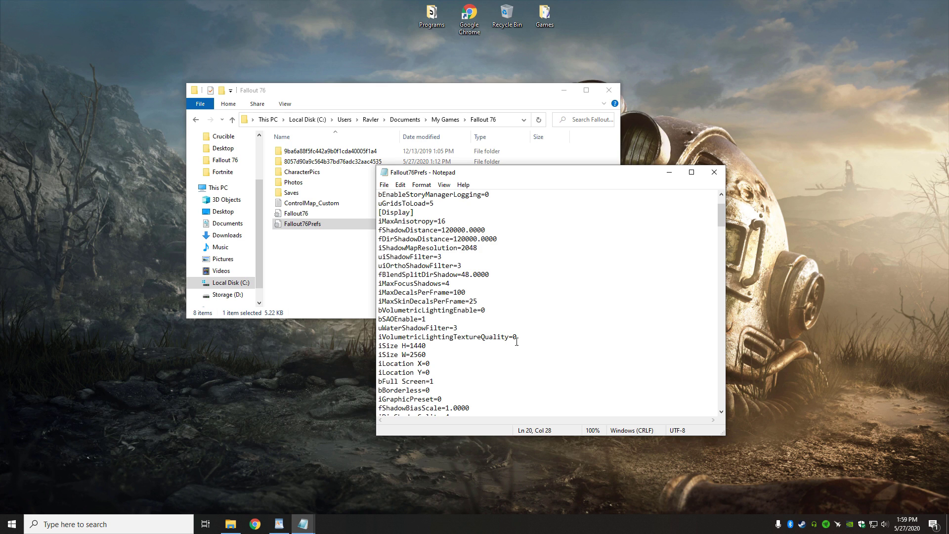
scroll(491, 367, down, 2)
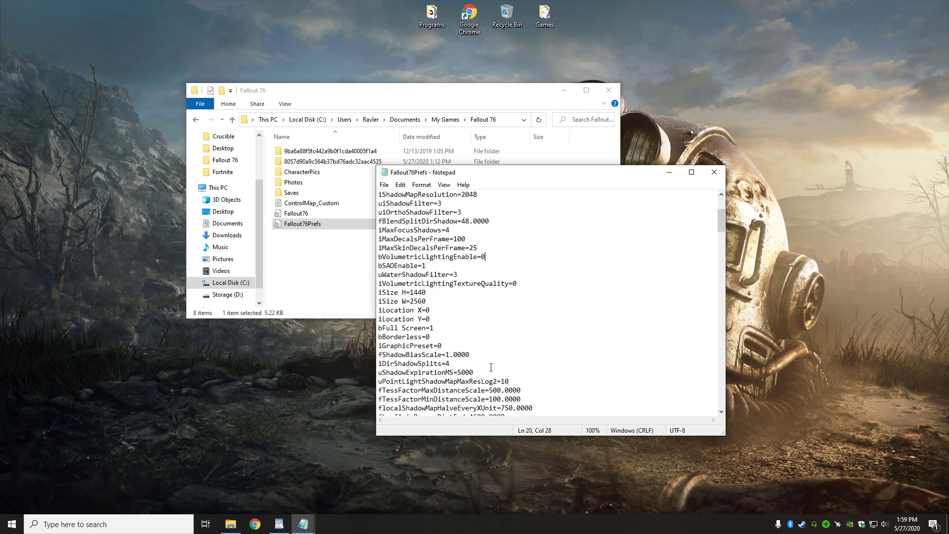
scroll(440, 350, down, 1)
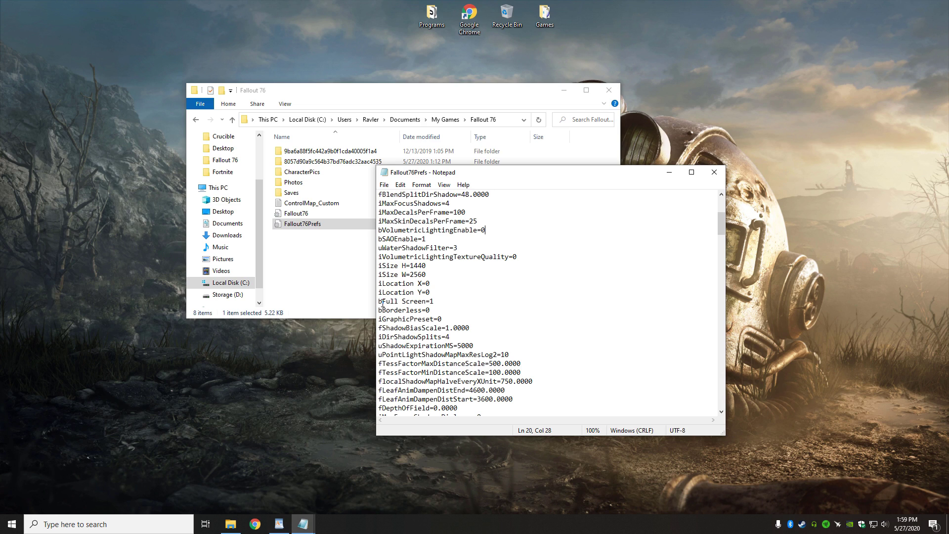
click(433, 302)
click(434, 301)
Examine the depth of field, sAntiAliasing and iPresentInterval entries, continuing through the Decals, TerrainManager and ImageSpace sections.
scroll(470, 347, down, 1)
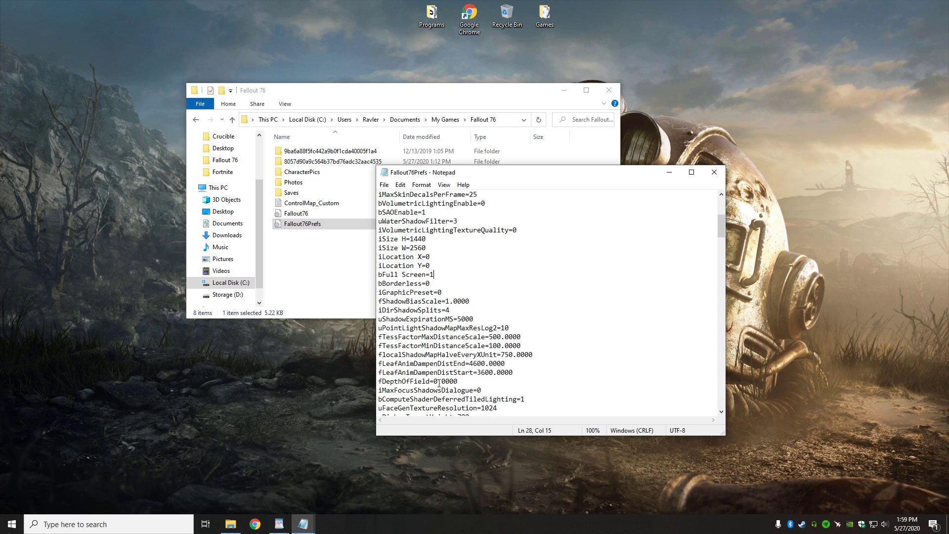
scroll(439, 383, down, 1)
scroll(431, 364, down, 2)
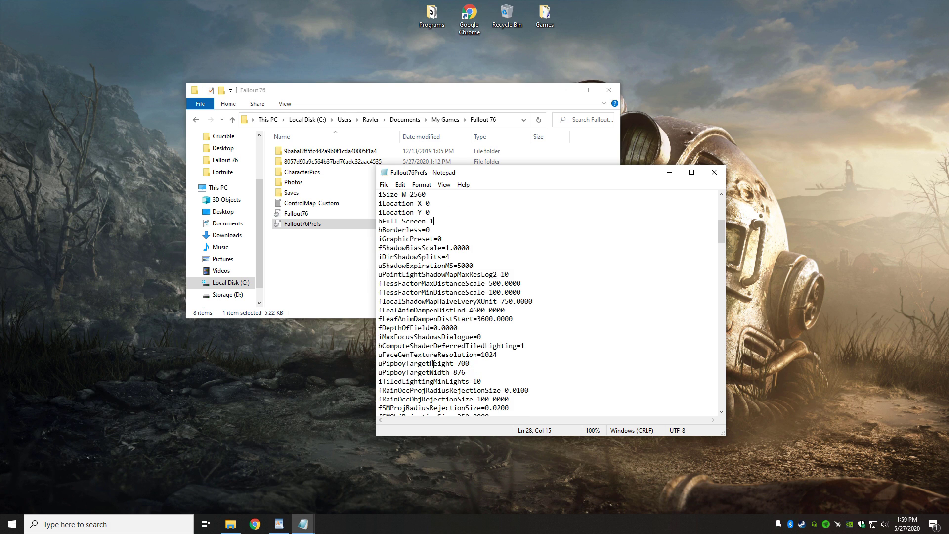
scroll(441, 365, down, 3)
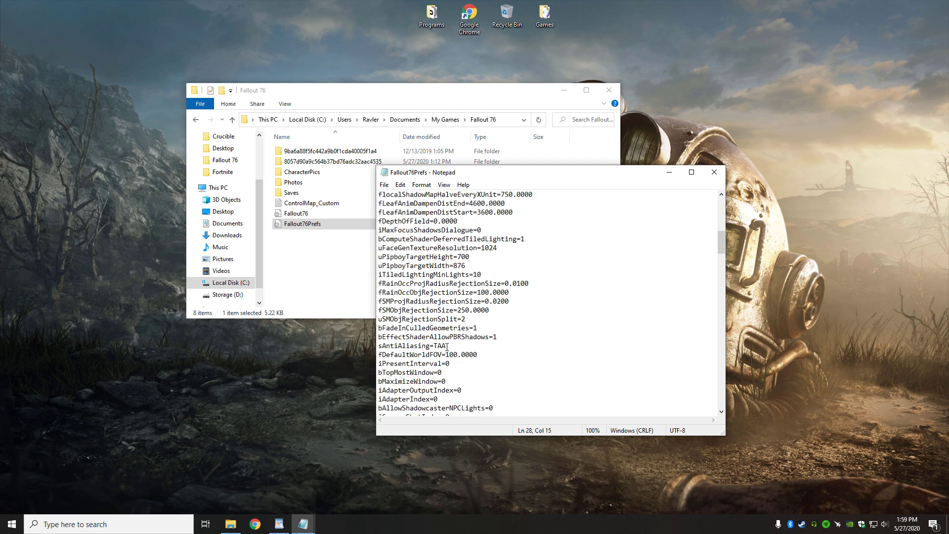
click(447, 345)
scroll(443, 348, down, 3)
drag(449, 284, 380, 287)
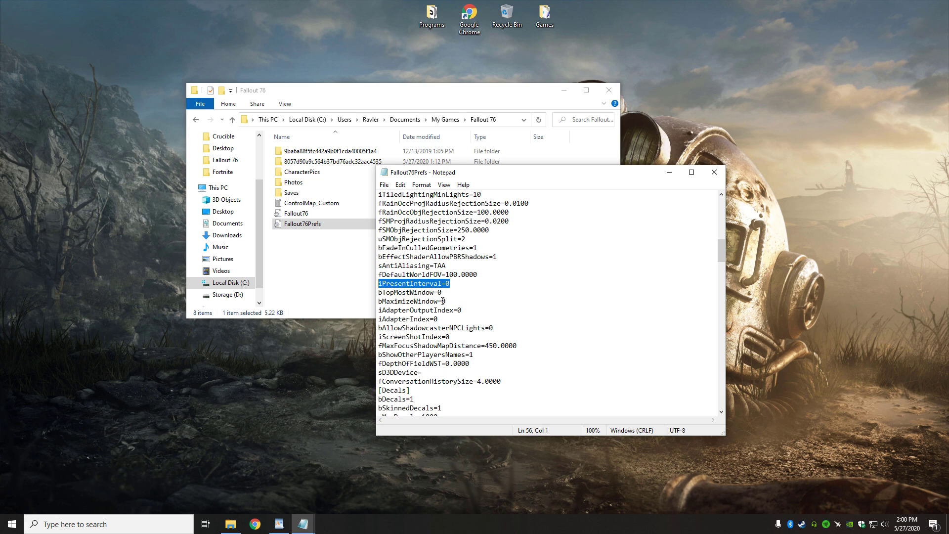
click(454, 284)
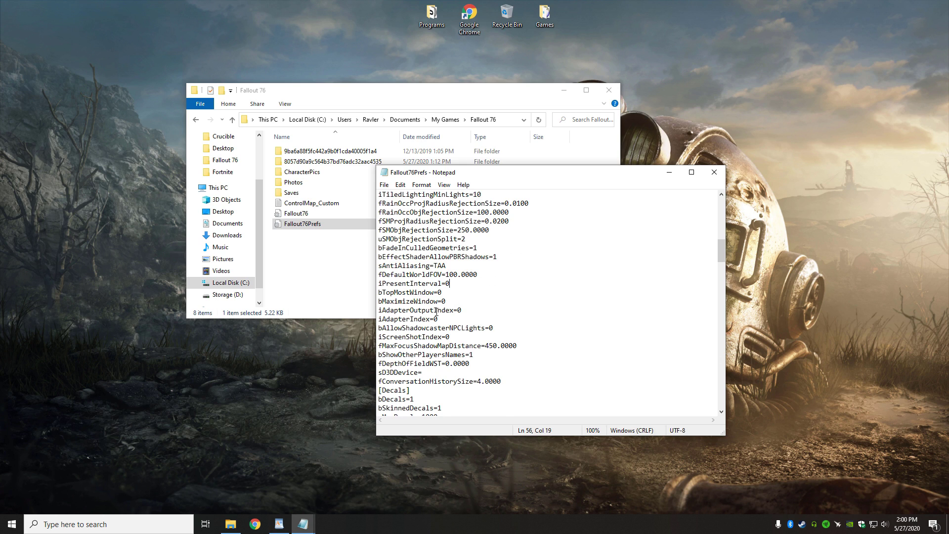
scroll(570, 312, down, 1)
scroll(504, 356, down, 6)
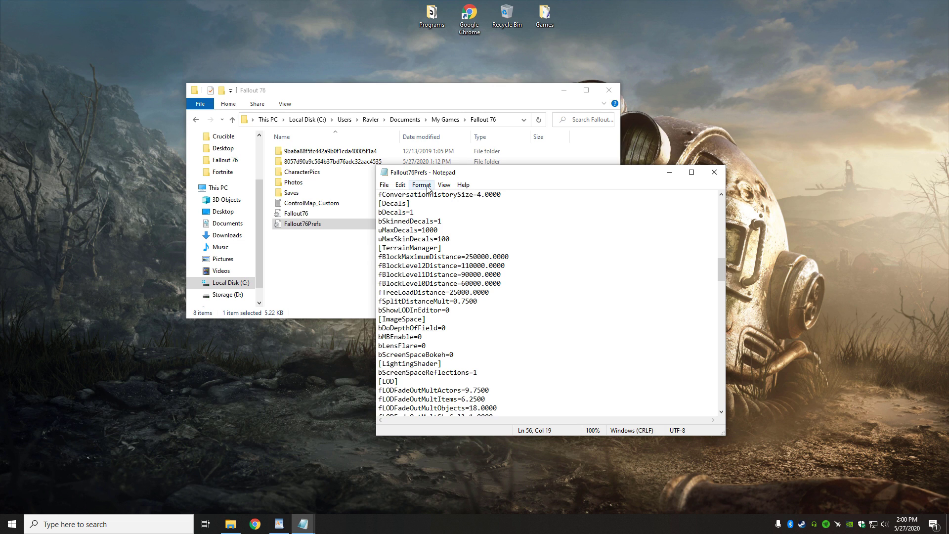
Switch to NVIDIA Control Panel and open the program-specific settings under Manage 3D settings.
key(super+d)
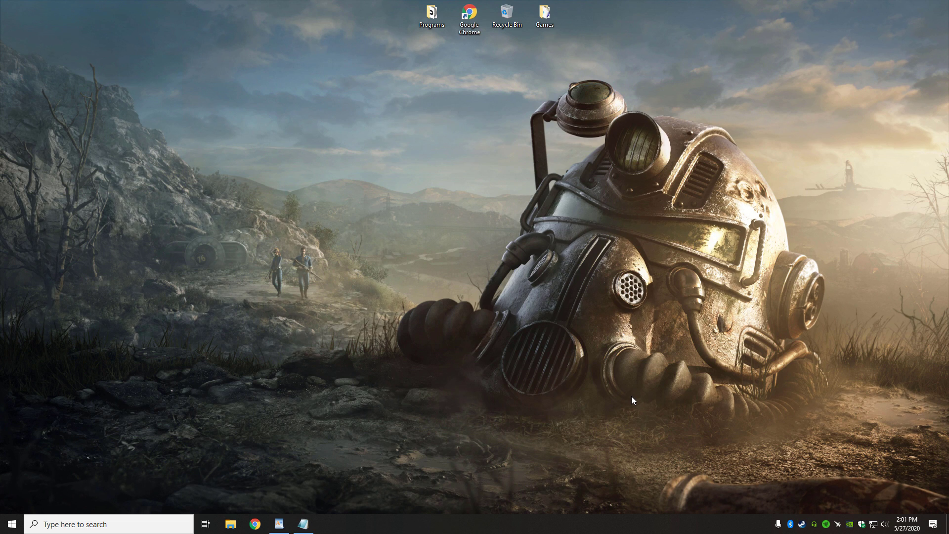
right_click(850, 524)
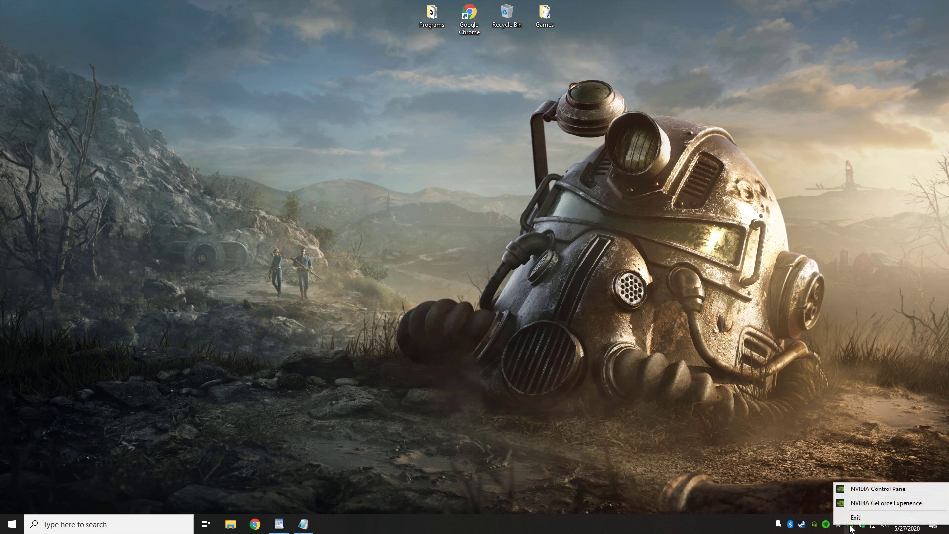
click(871, 489)
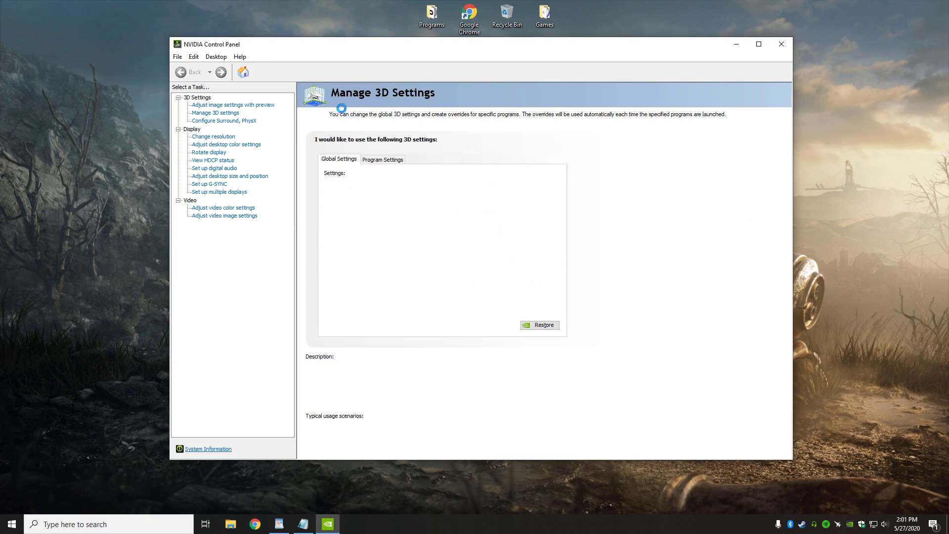
click(209, 105)
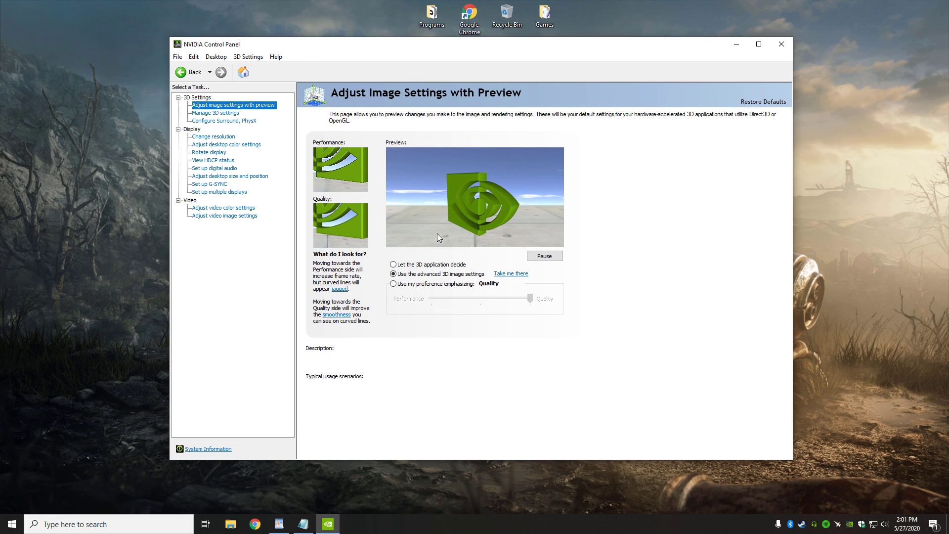
click(203, 114)
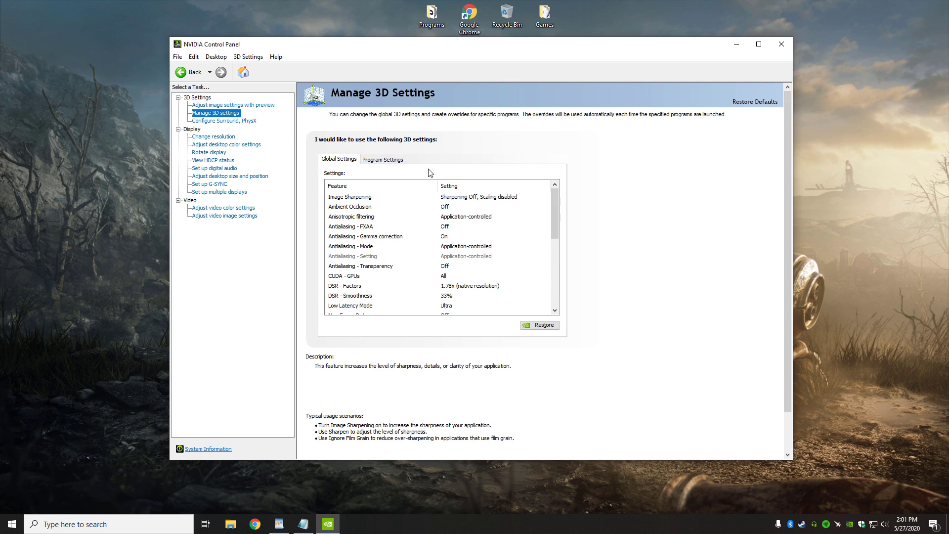
click(376, 163)
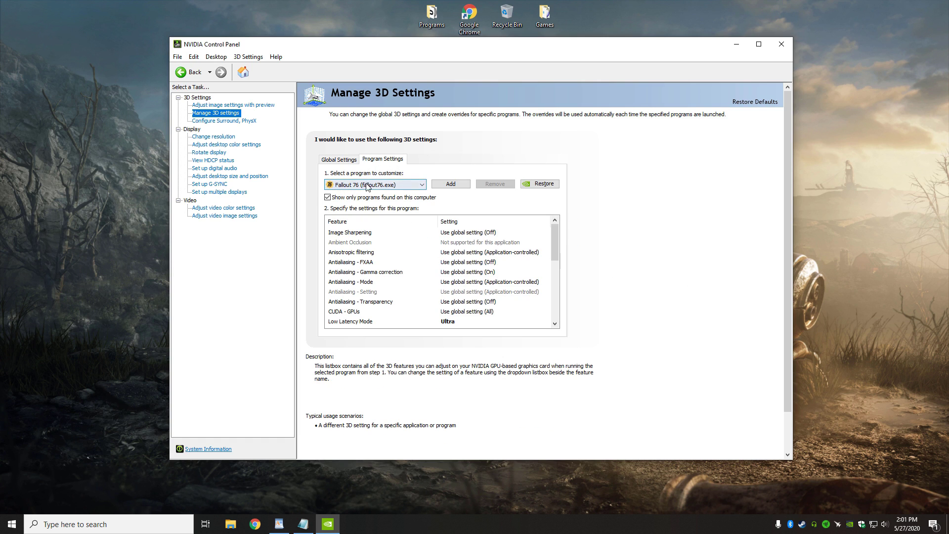
Look through the list of customizable programs, keeping Fallout 76 (fallout76.exe) as the selected program.
click(366, 187)
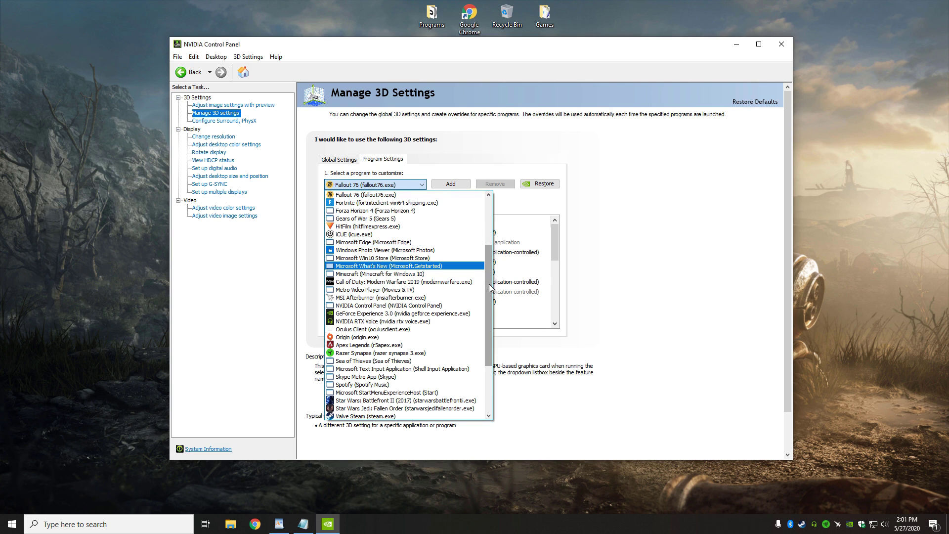
scroll(488, 284, down, 5)
click(479, 164)
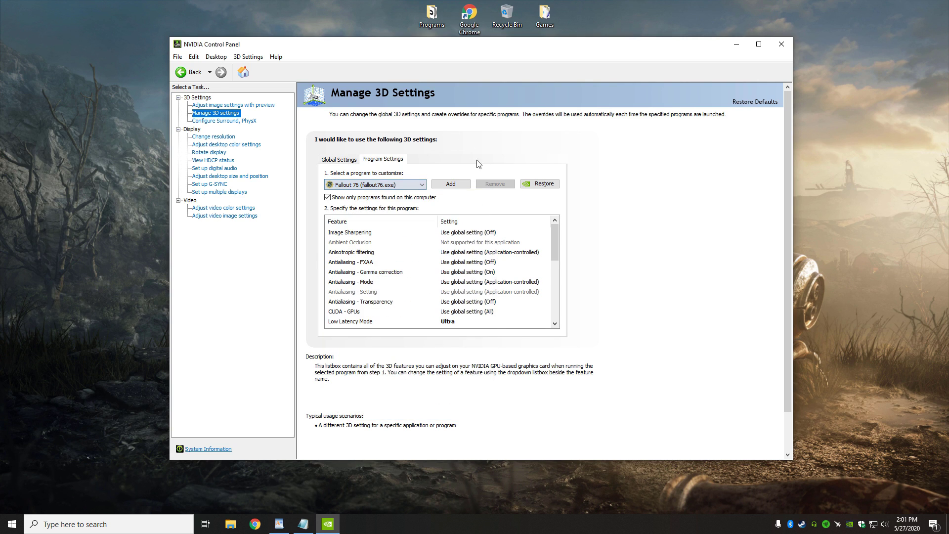
Browse to the Fallout76 application in the Steam Games > steamapps > common > Fallout76 folder and leave without adding it.
click(450, 184)
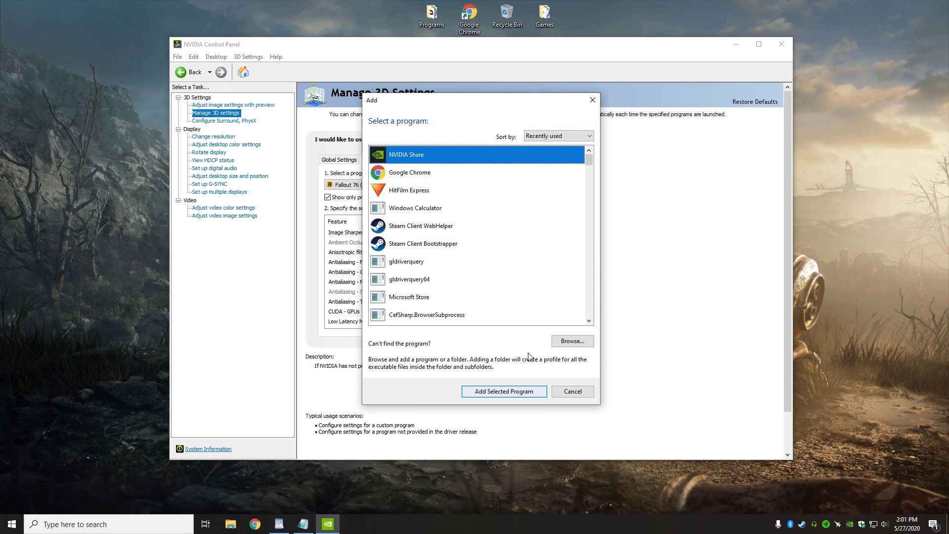
click(569, 344)
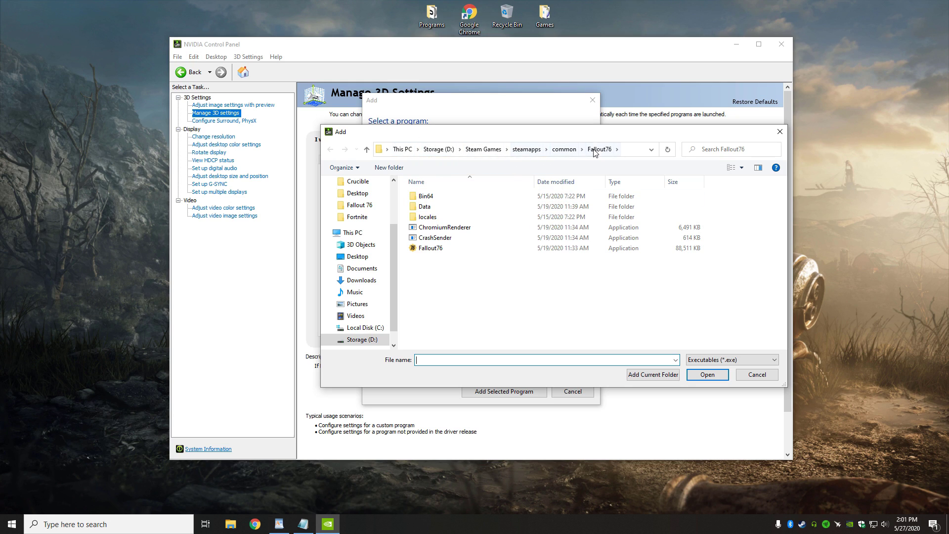
click(433, 249)
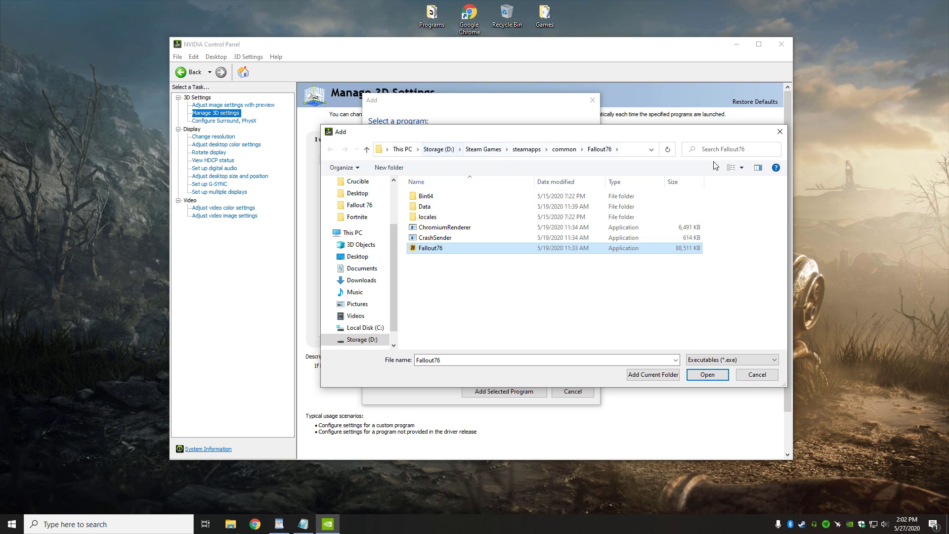
click(780, 132)
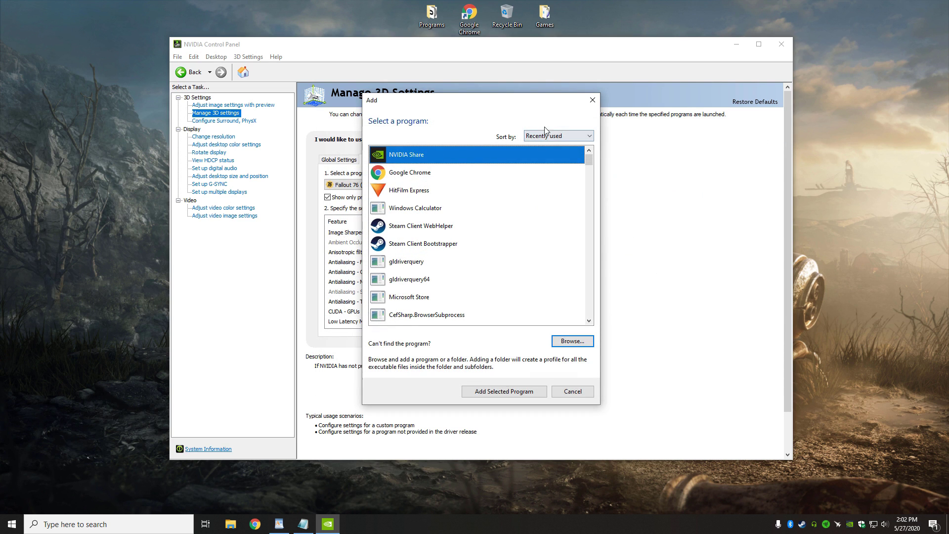
click(593, 101)
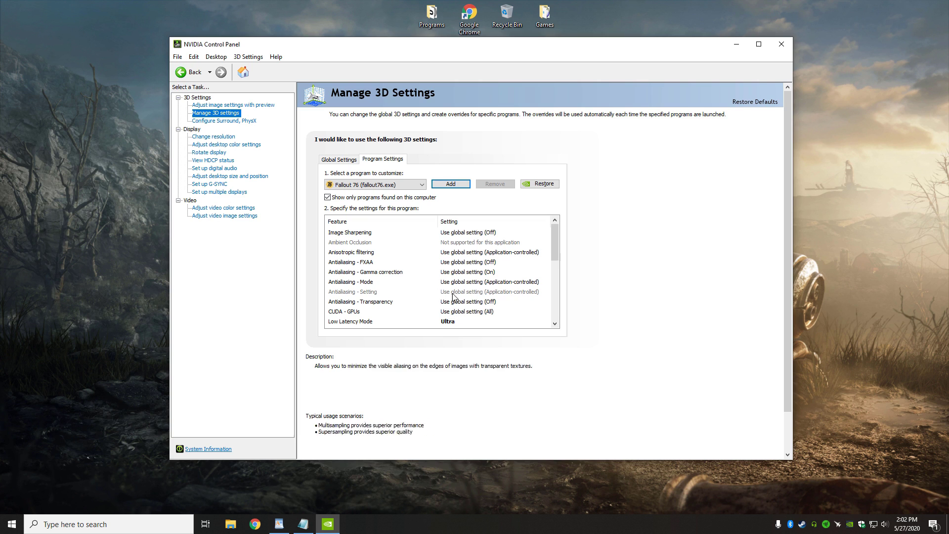
Examine the Low Latency Mode choices in the Fallout 76 program settings, leaving the mode on Ultra.
scroll(554, 253, down, 1)
scroll(553, 253, up, 1)
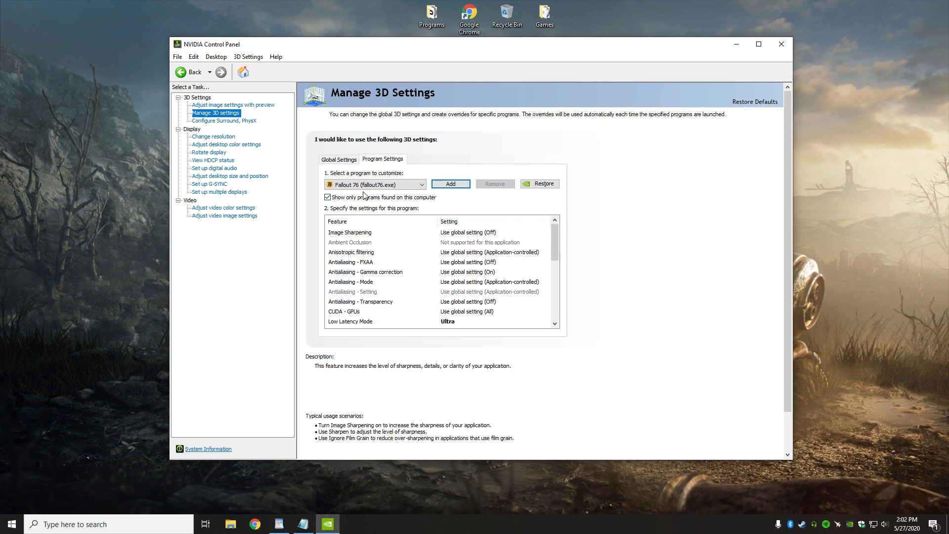
scroll(557, 254, down, 2)
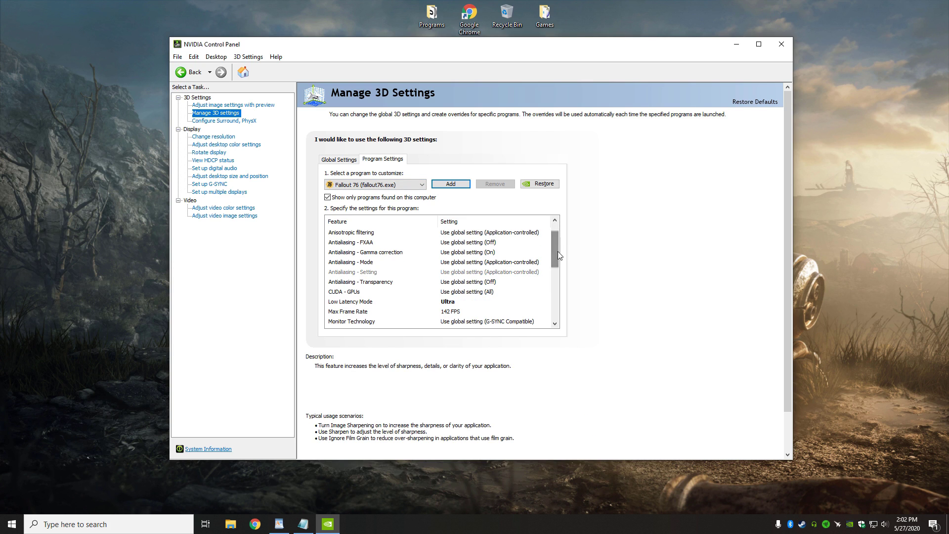
click(448, 303)
click(449, 303)
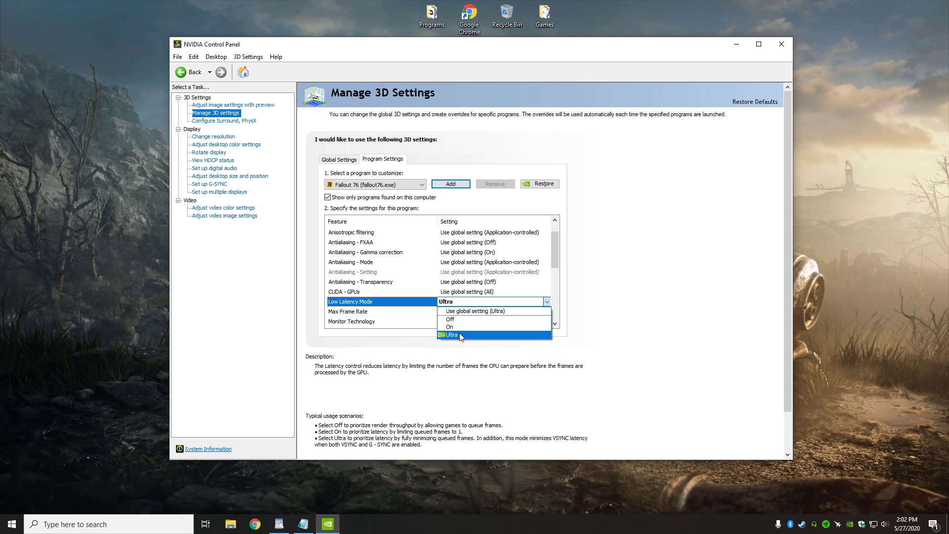
click(556, 265)
Examine the Vertical sync choices in the Fallout 76 program settings, leaving the setting On.
drag(556, 265, 556, 317)
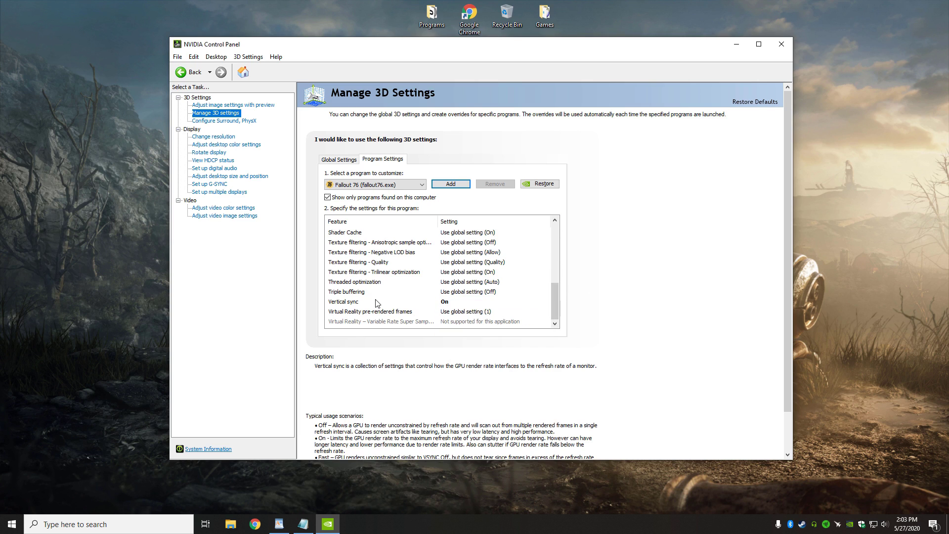
click(445, 303)
click(445, 303)
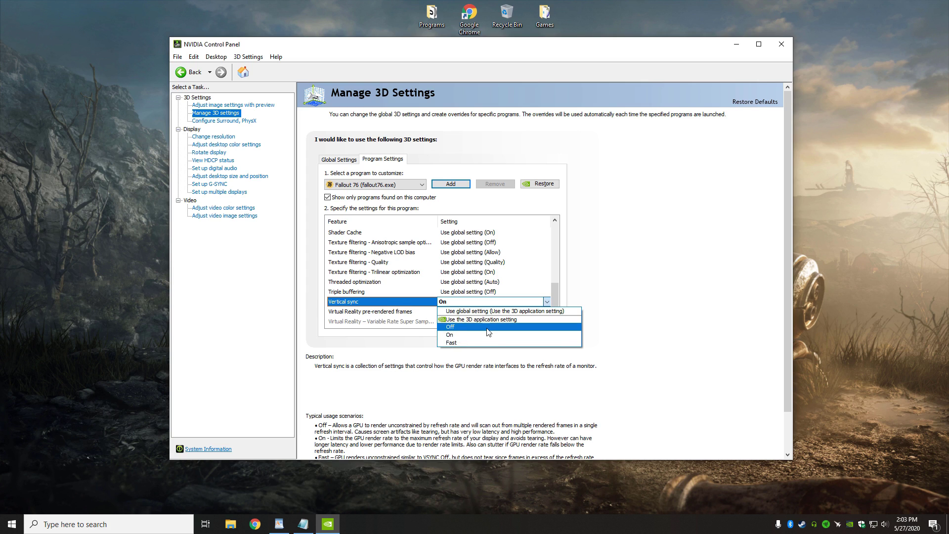
click(576, 304)
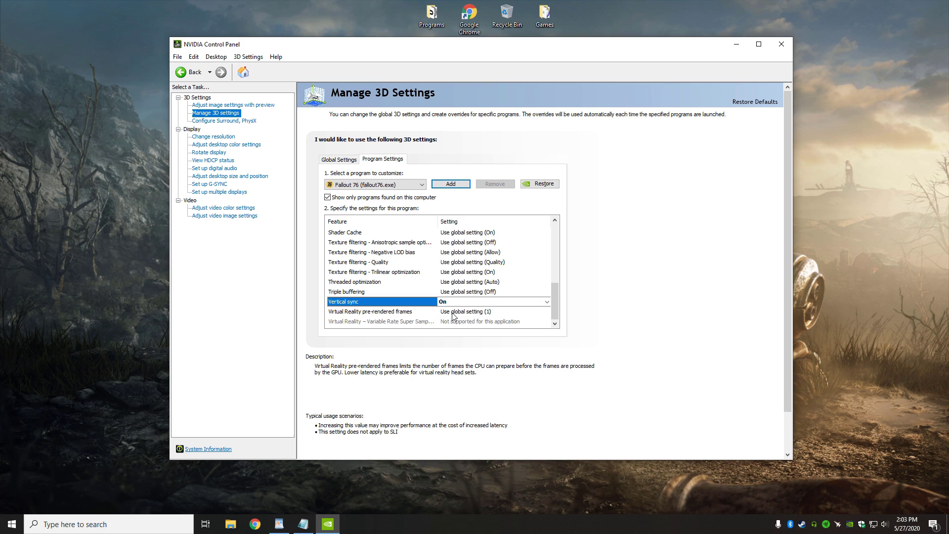
Recheck the Low Latency Mode, Max Frame Rate and Vertical sync entries in the Fallout 76 program settings.
scroll(536, 305, up, 1)
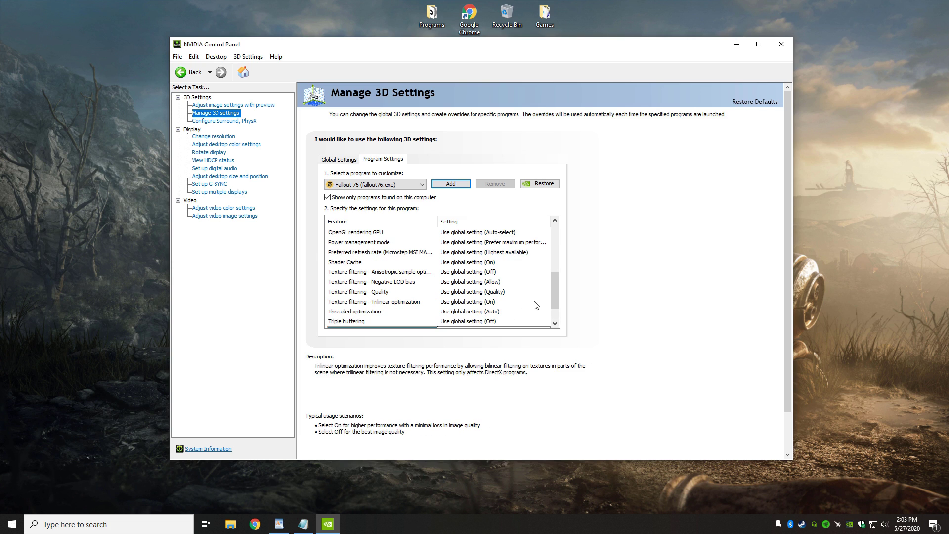
scroll(541, 301, up, 5)
scroll(395, 287, down, 2)
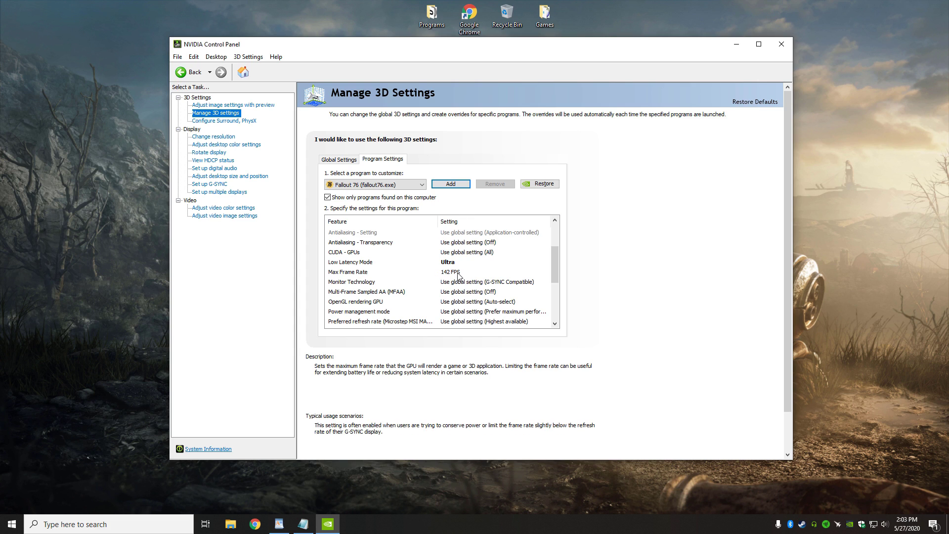
drag(555, 271, 556, 329)
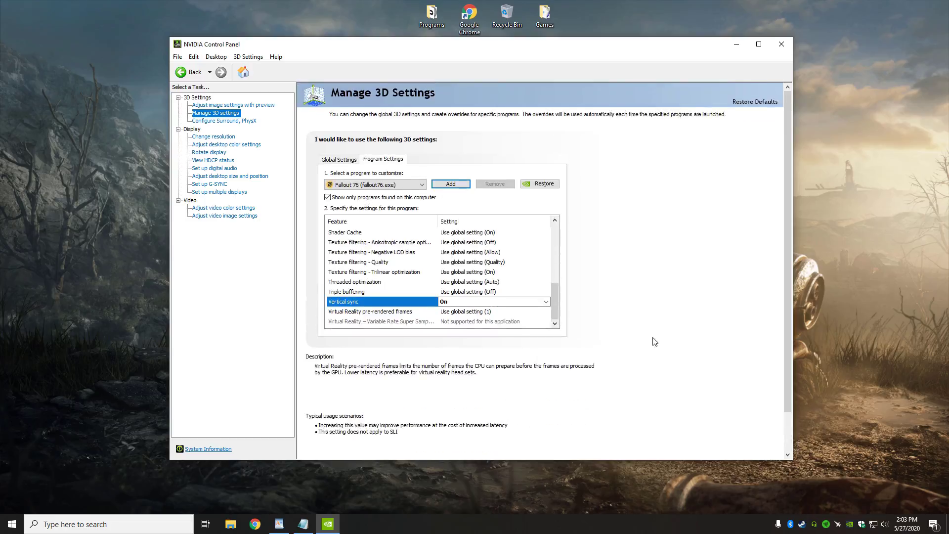